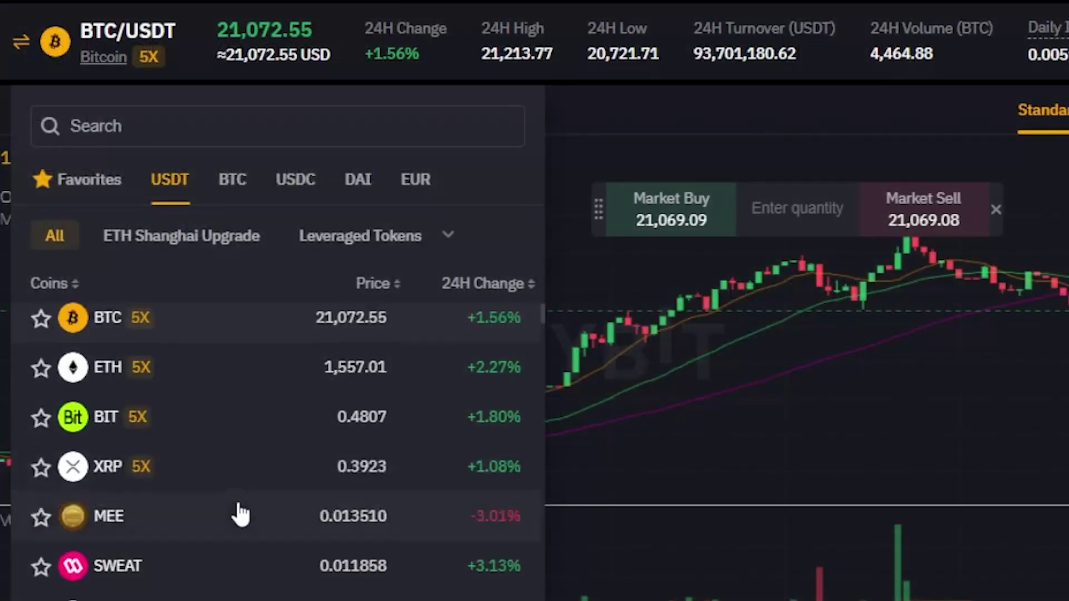
Start a transfer between wallet accounts from the Assets Overview page.
scroll(238, 510, down, 10)
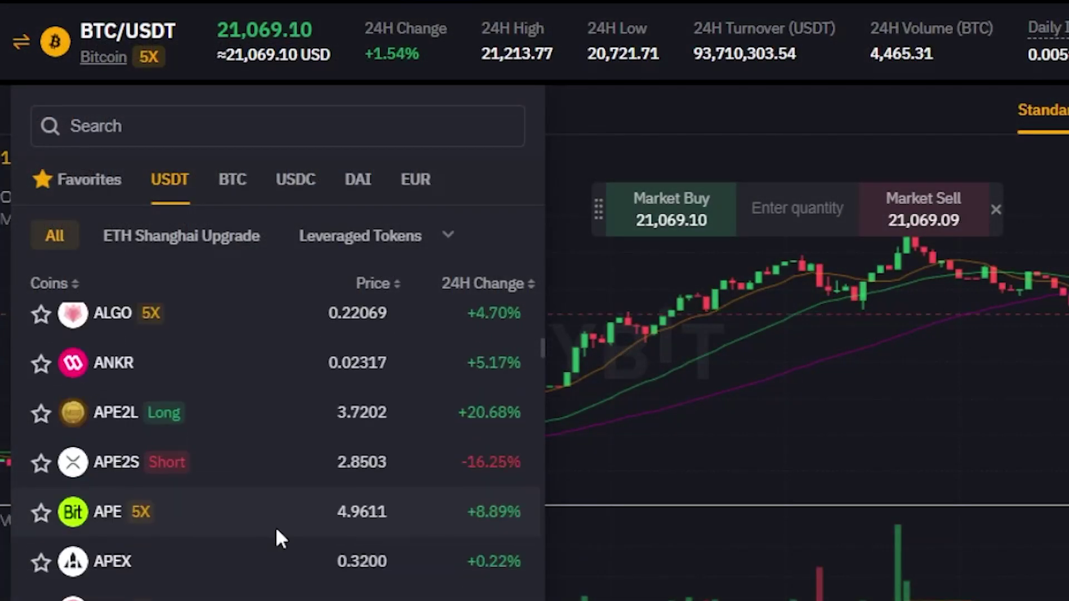
scroll(279, 537, down, 15)
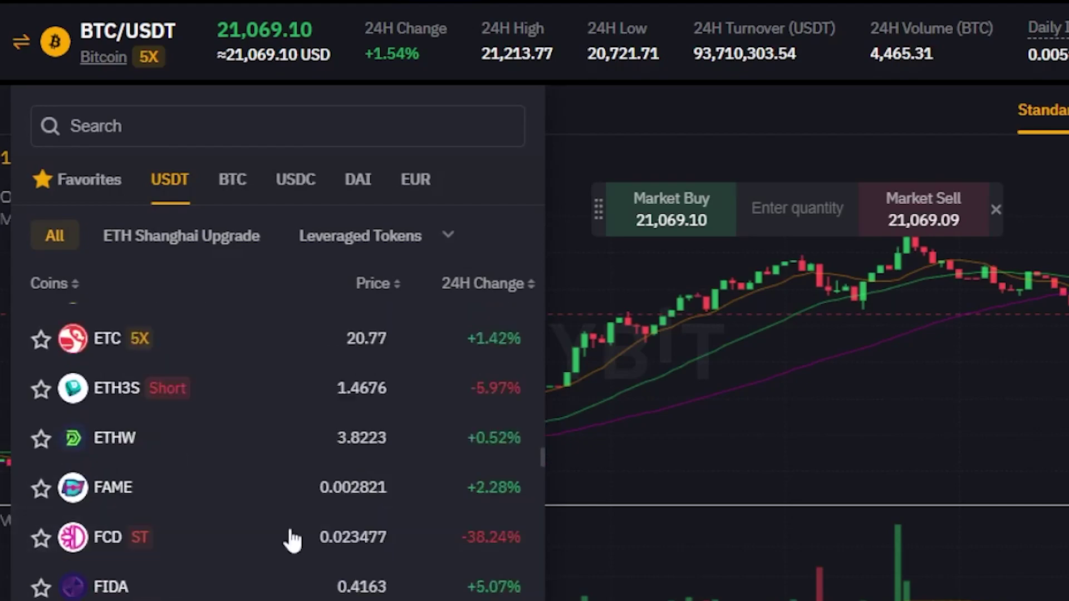
scroll(295, 526, down, 10)
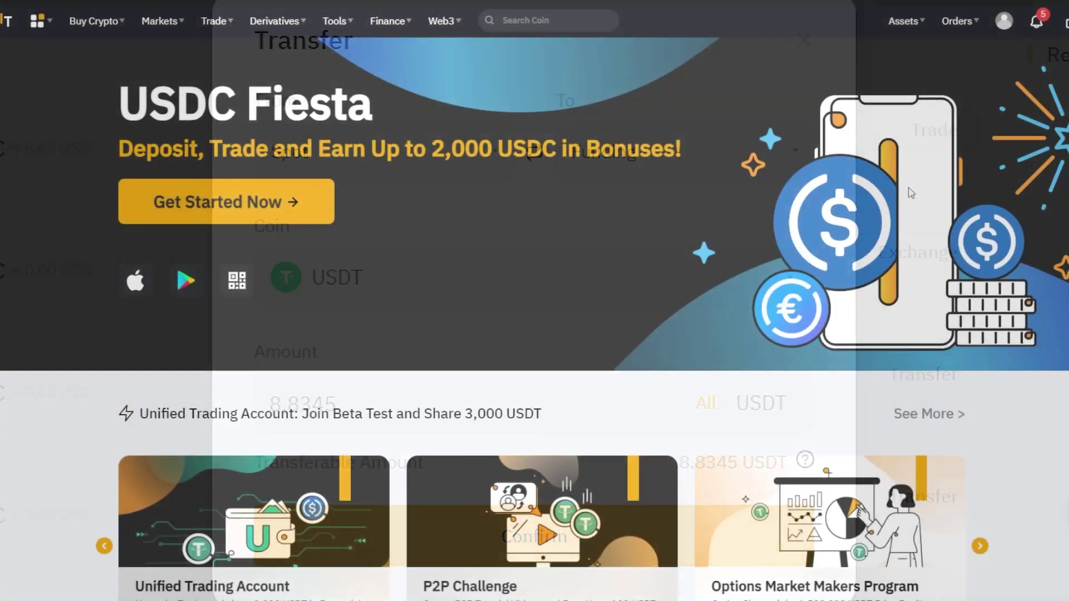
mouse_move(908, 41)
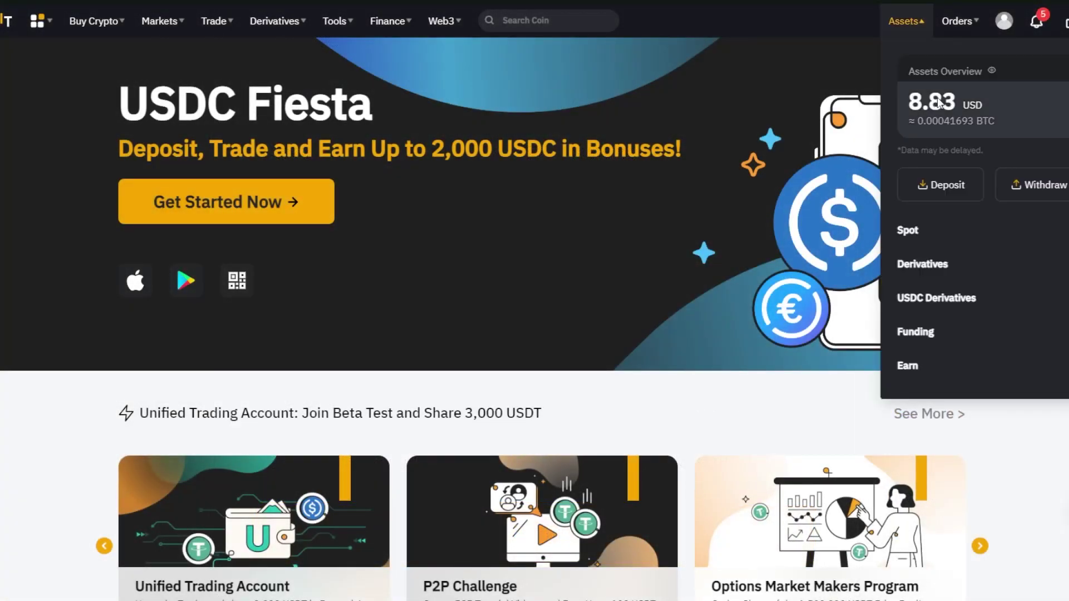
click(937, 97)
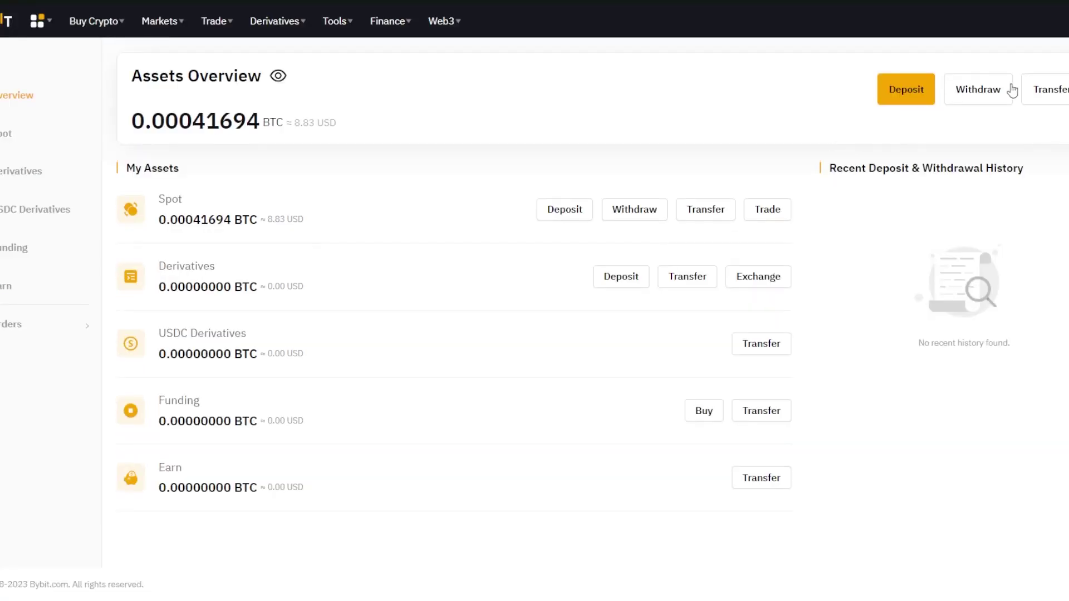
click(1044, 89)
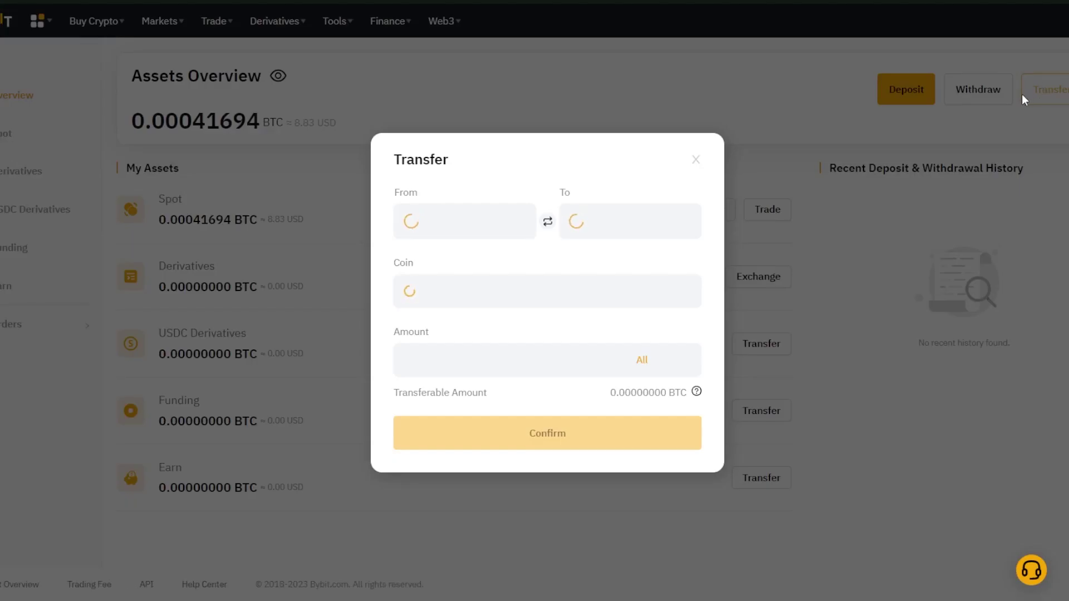
Transfer the full 8.8345 USDT balance from Spot to Funding.
click(548, 222)
click(497, 220)
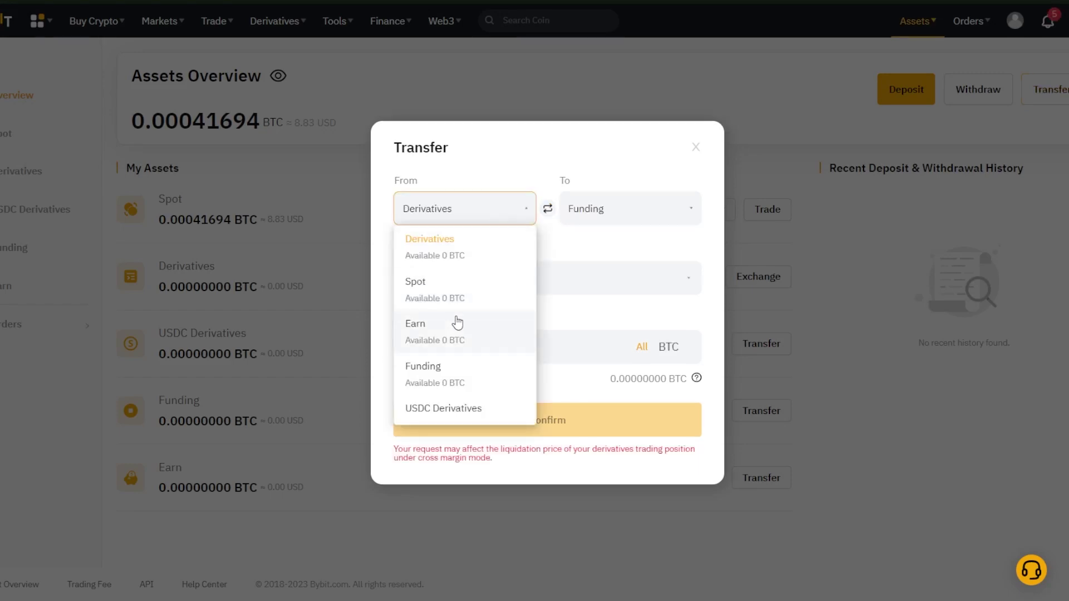
click(449, 300)
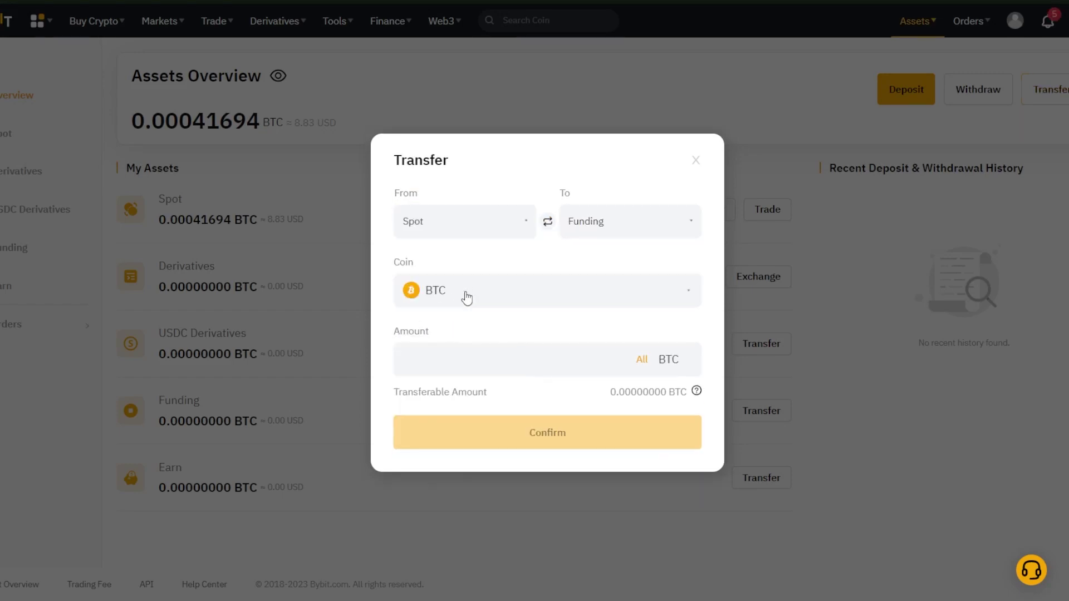
click(467, 299)
click(486, 371)
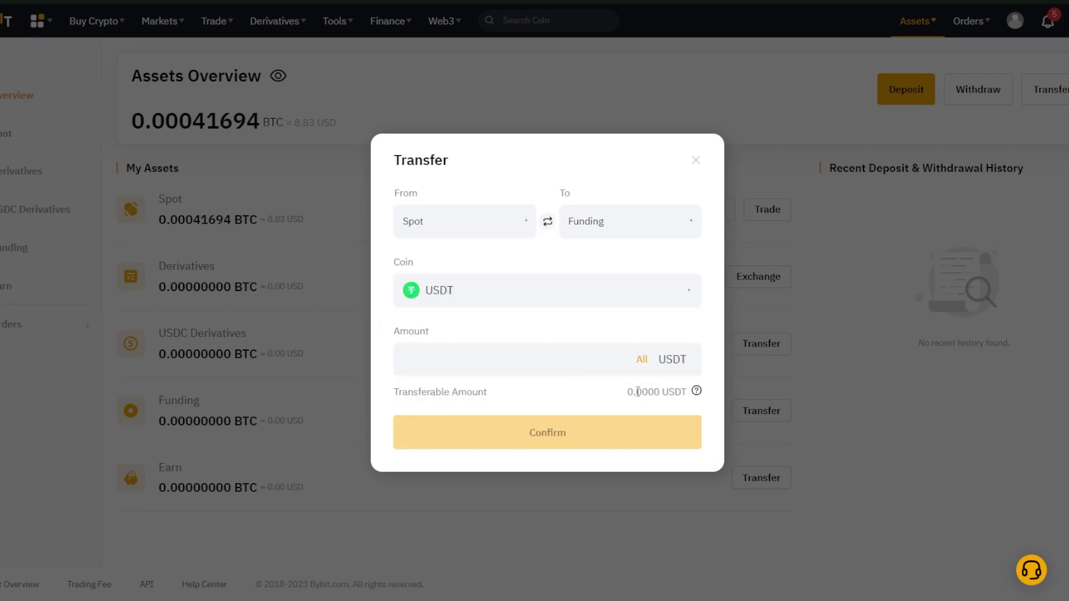
click(641, 359)
click(627, 435)
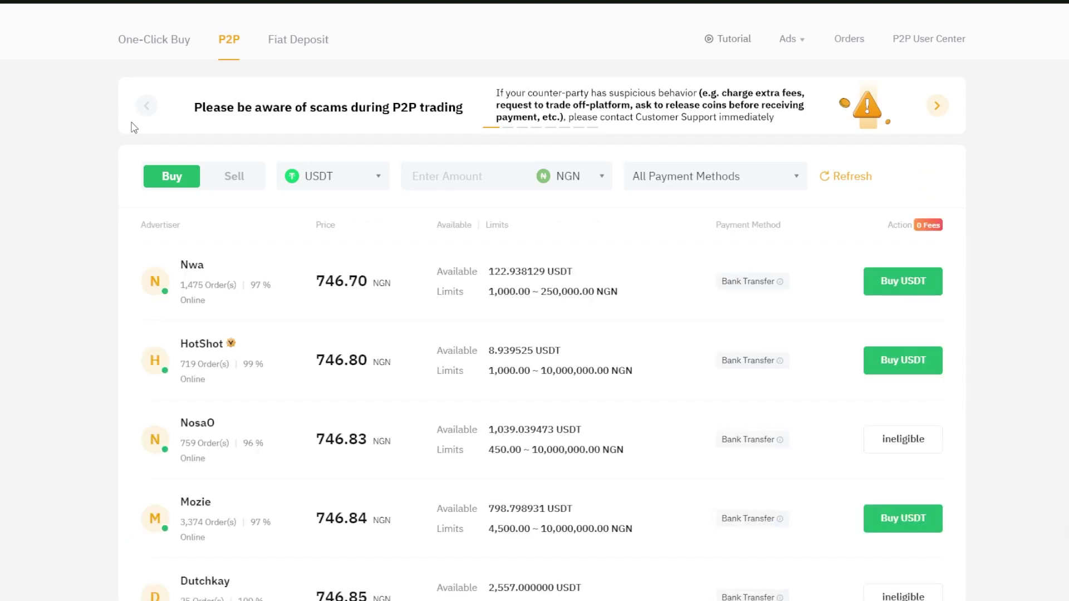
Show P2P Sell offers for USDT paid in NGN.
scroll(134, 128, up, 1)
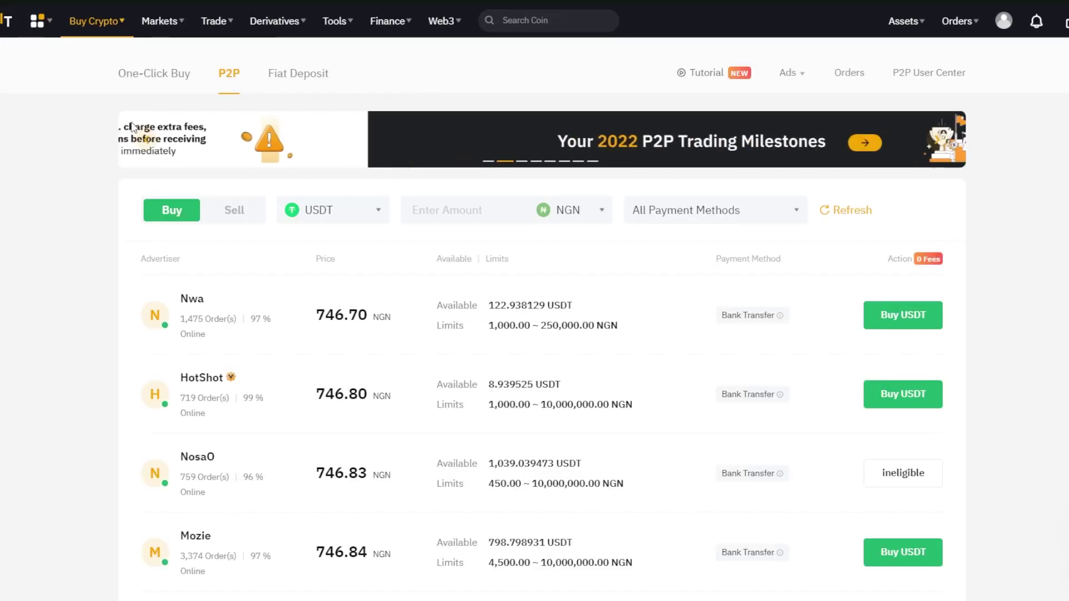
click(230, 211)
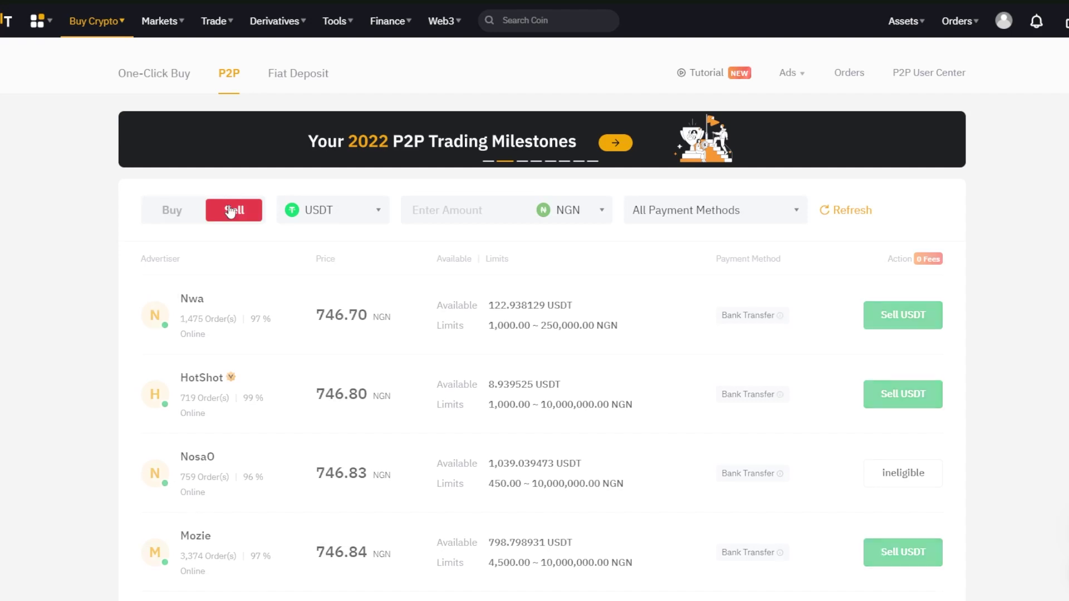
click(315, 207)
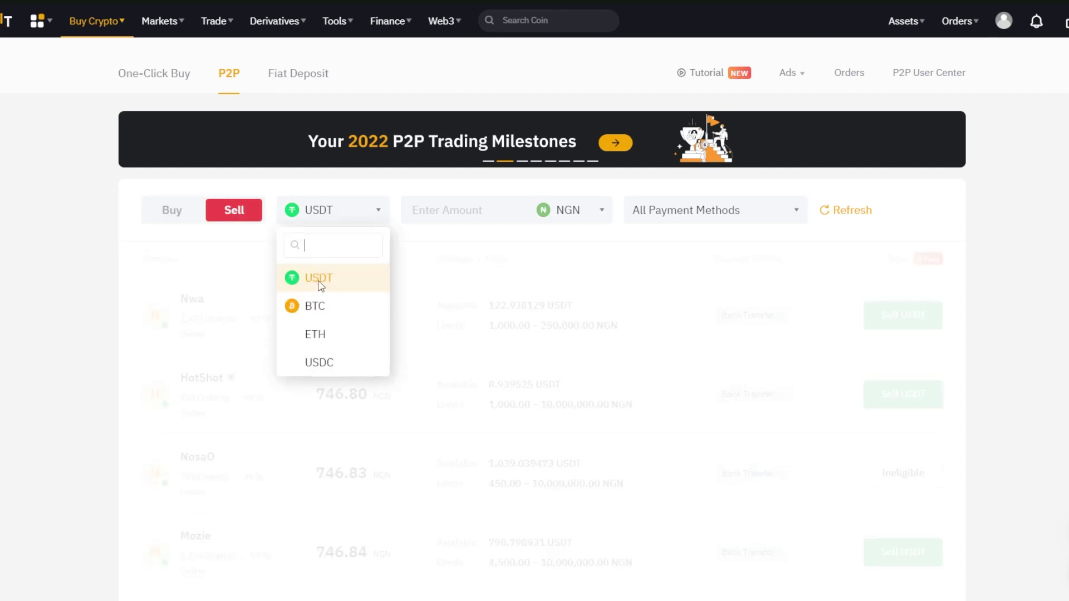
click(321, 286)
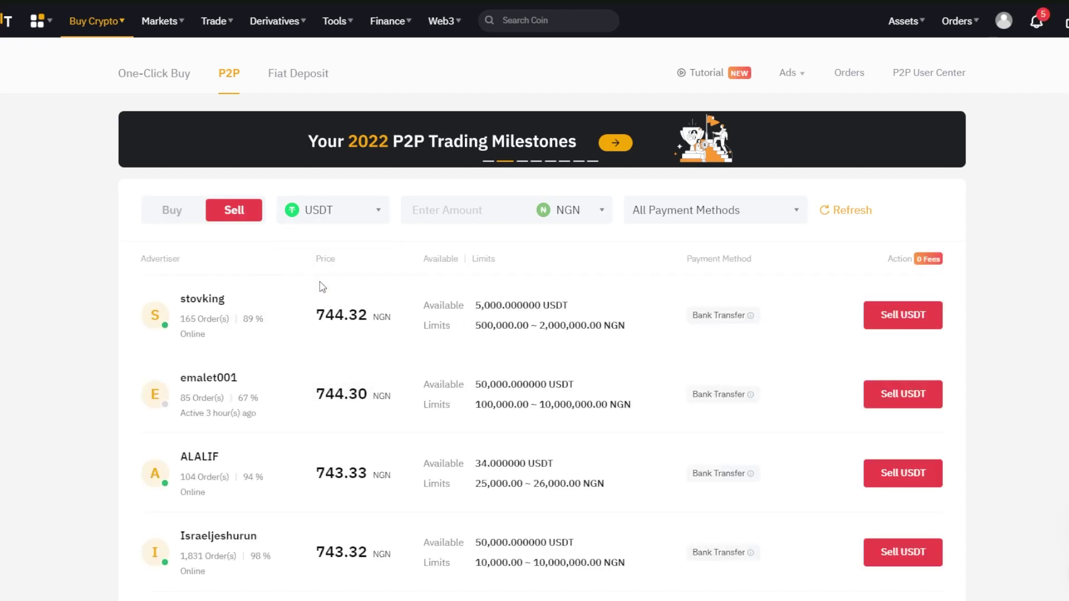
click(595, 215)
scroll(582, 304, down, 10)
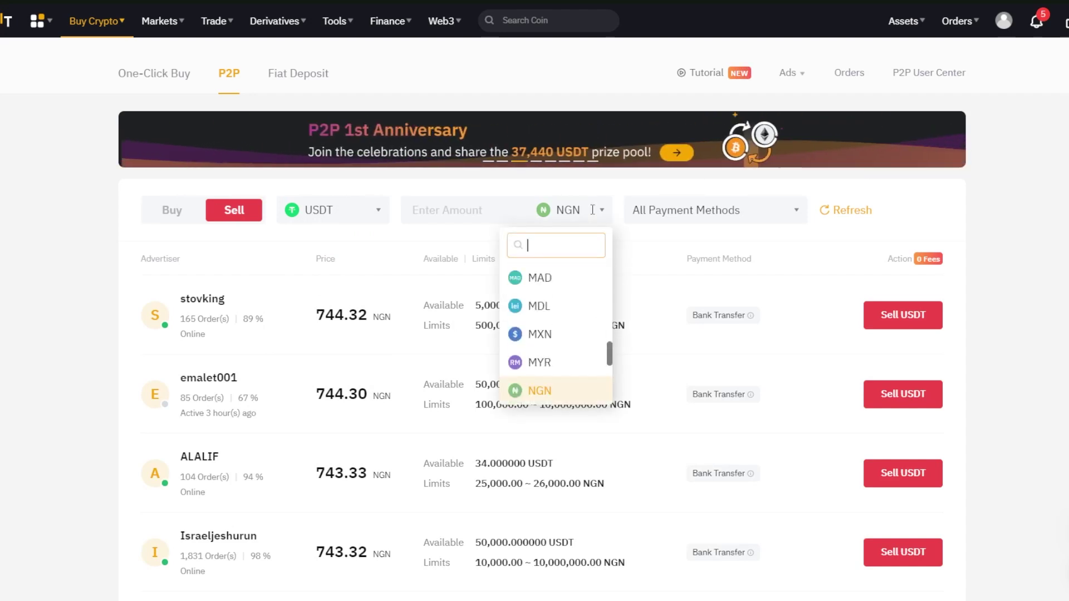
click(573, 397)
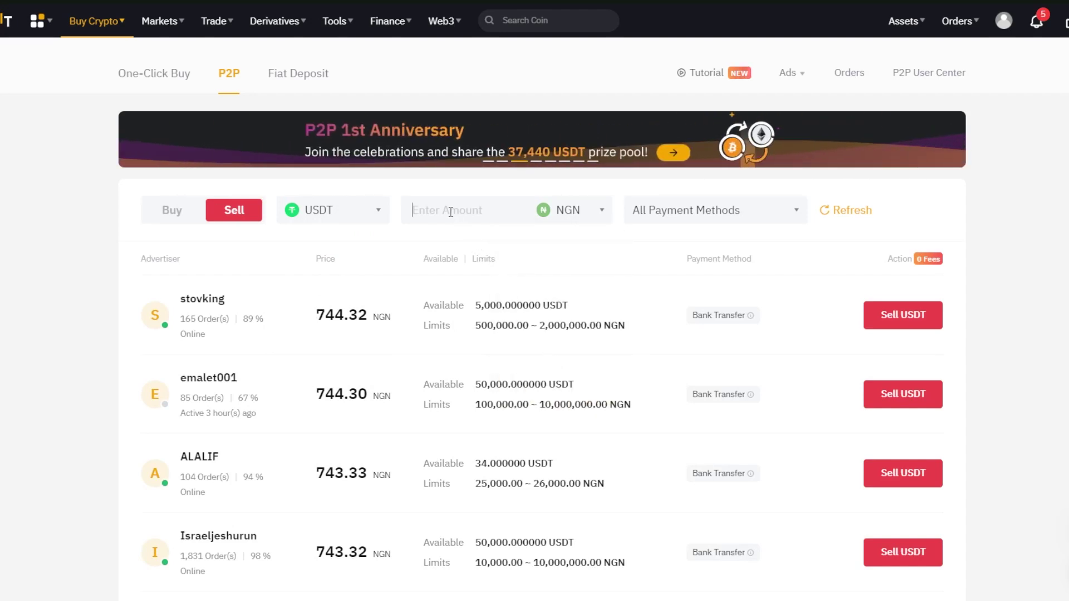
Refresh the offers for a 5000 NGN amount and open the 743.32 NGN offer.
text(5000)
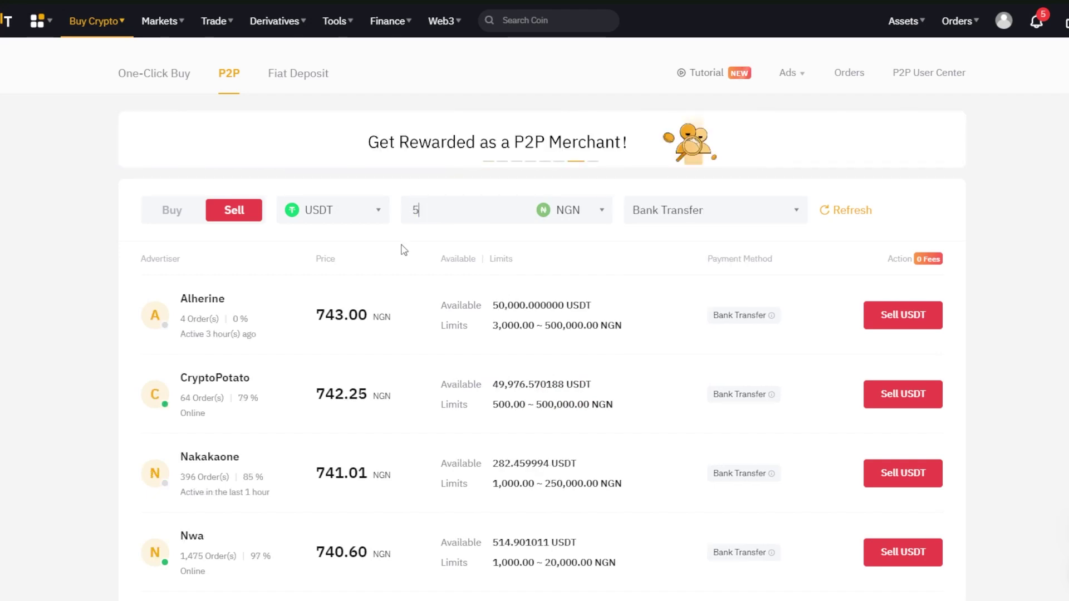
click(836, 219)
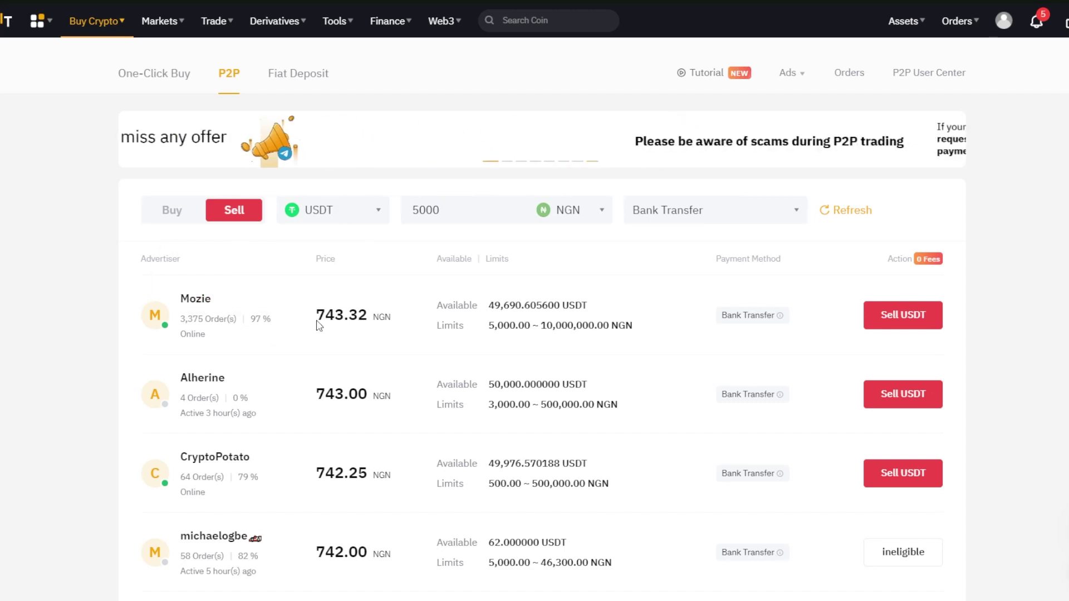
click(890, 319)
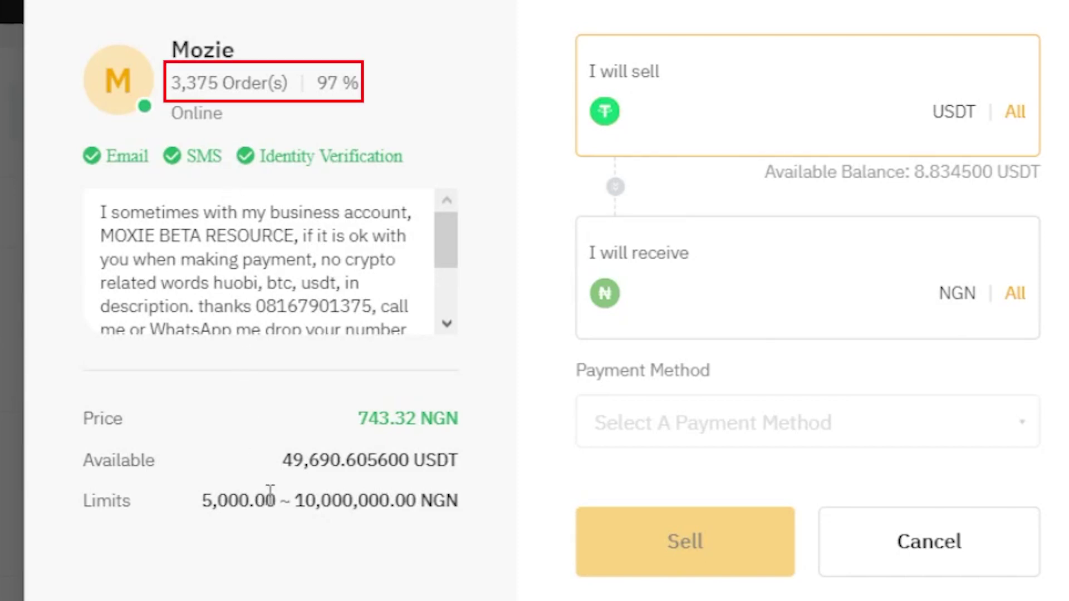
Sell the entire 8.8345 USDT balance at 741.10 NGN, receiving payment by Bank Transfer.
scroll(400, 303, down, 4)
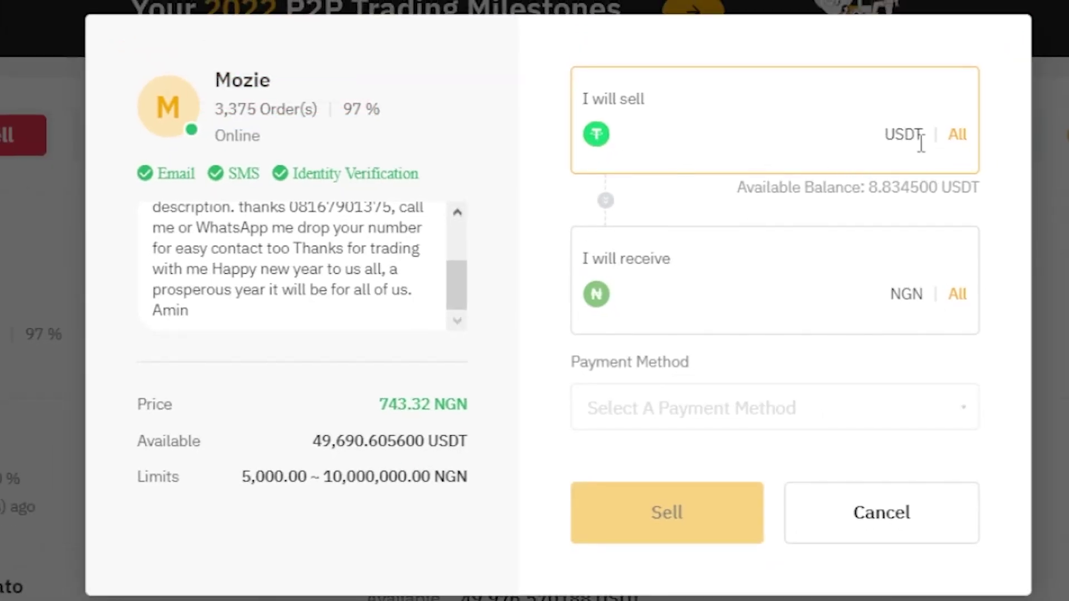
click(953, 139)
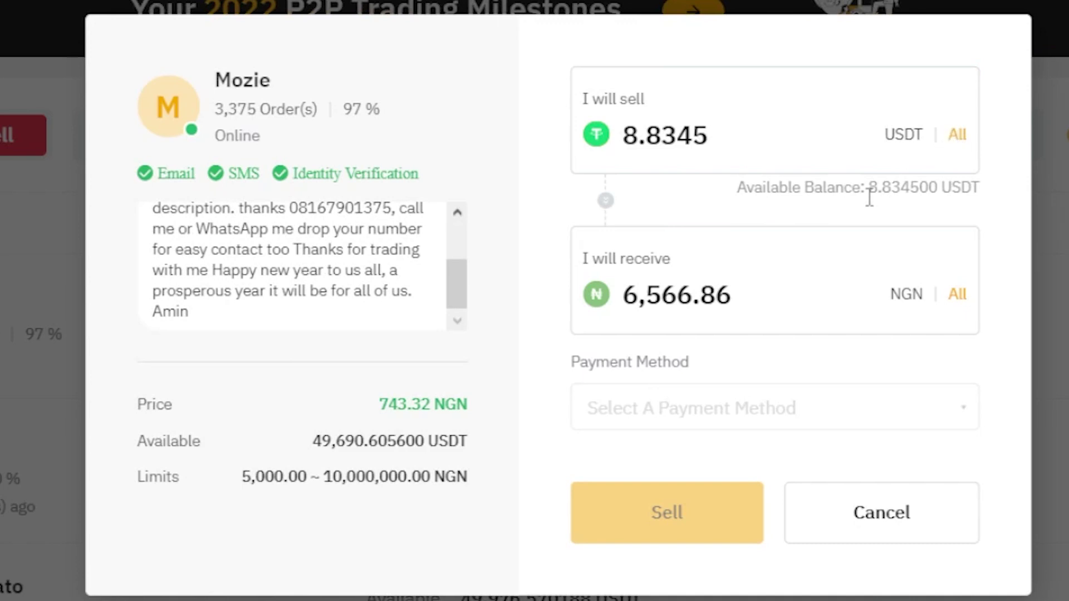
click(795, 397)
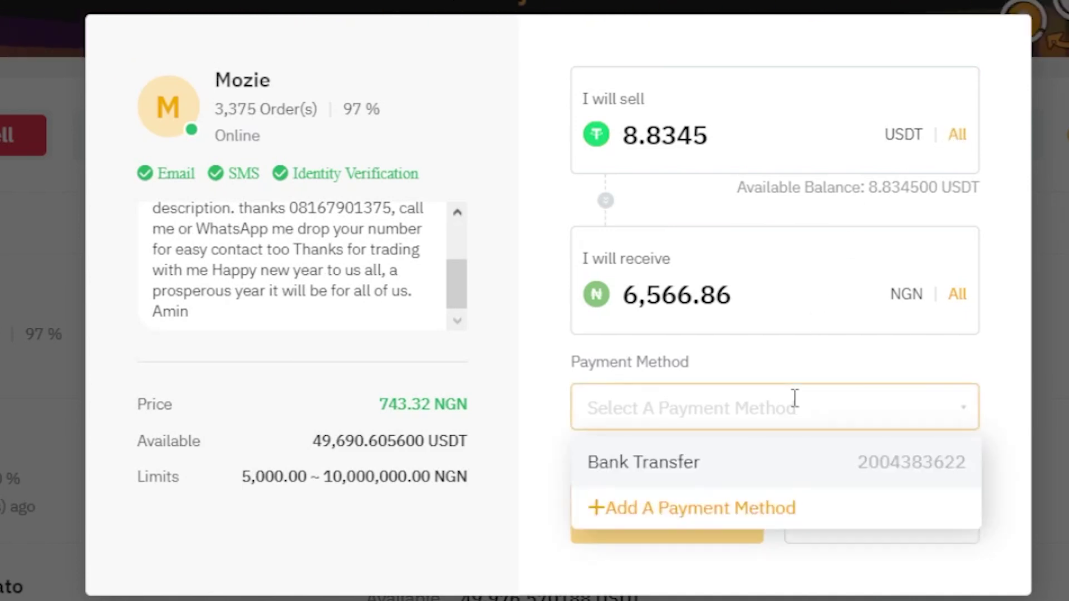
click(796, 458)
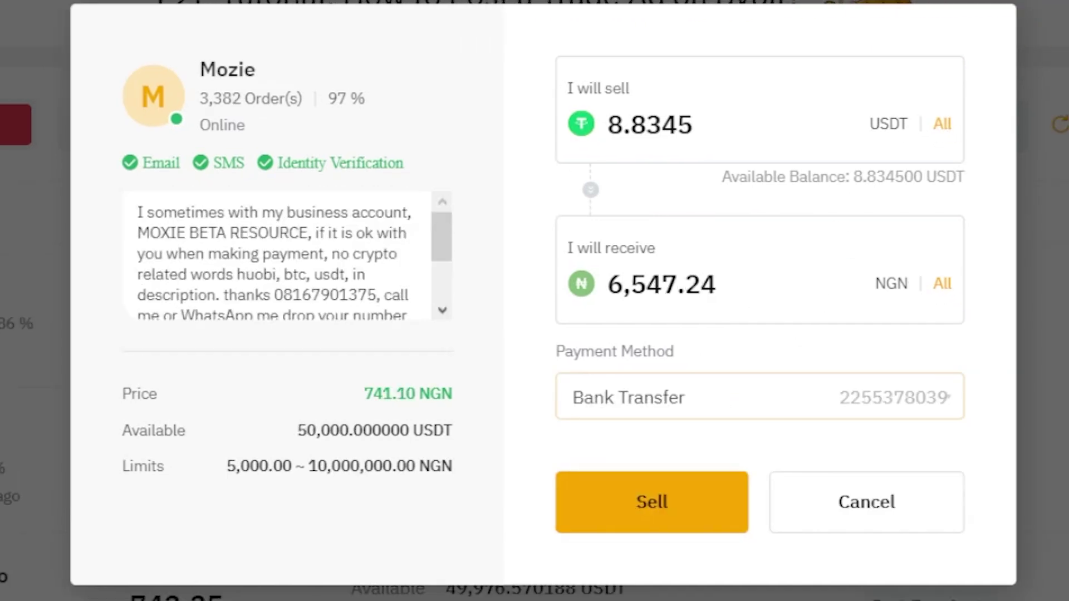
click(663, 499)
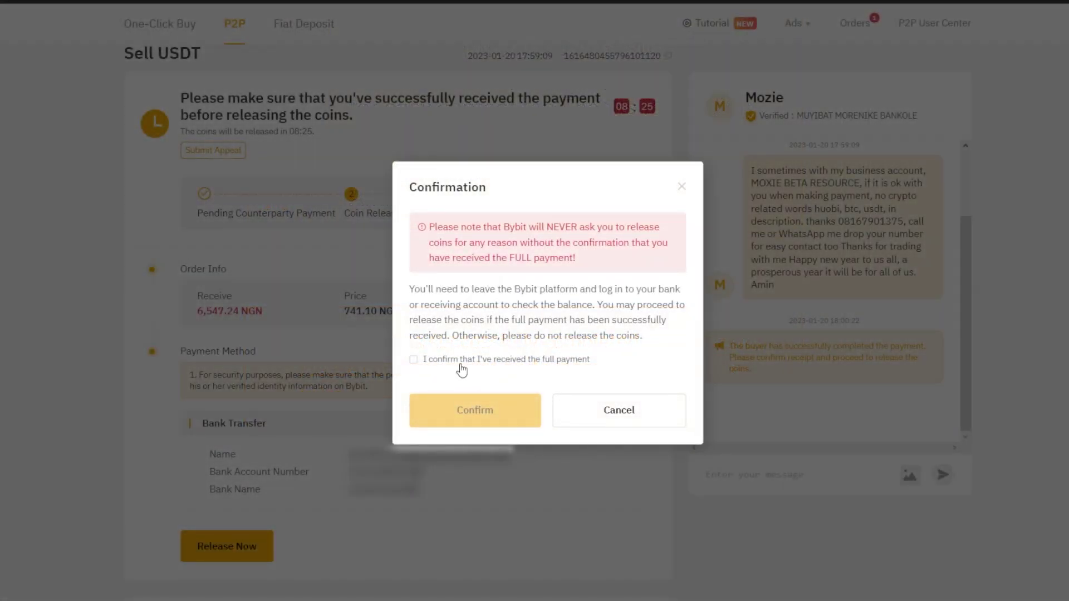
Confirm payment received and release the 8.8345 USDT using the authenticator code.
click(460, 362)
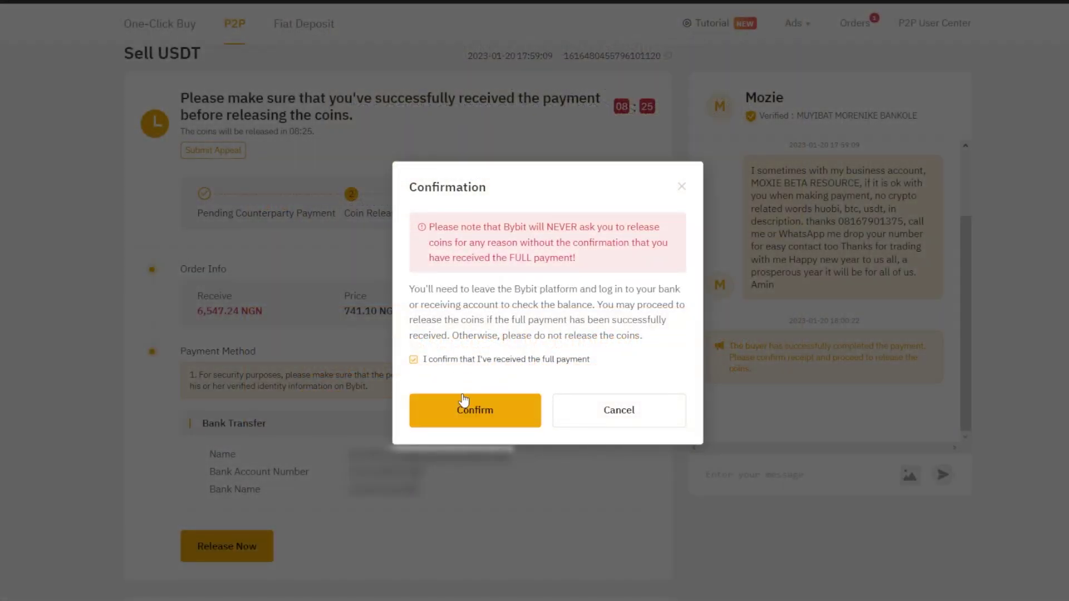
click(466, 405)
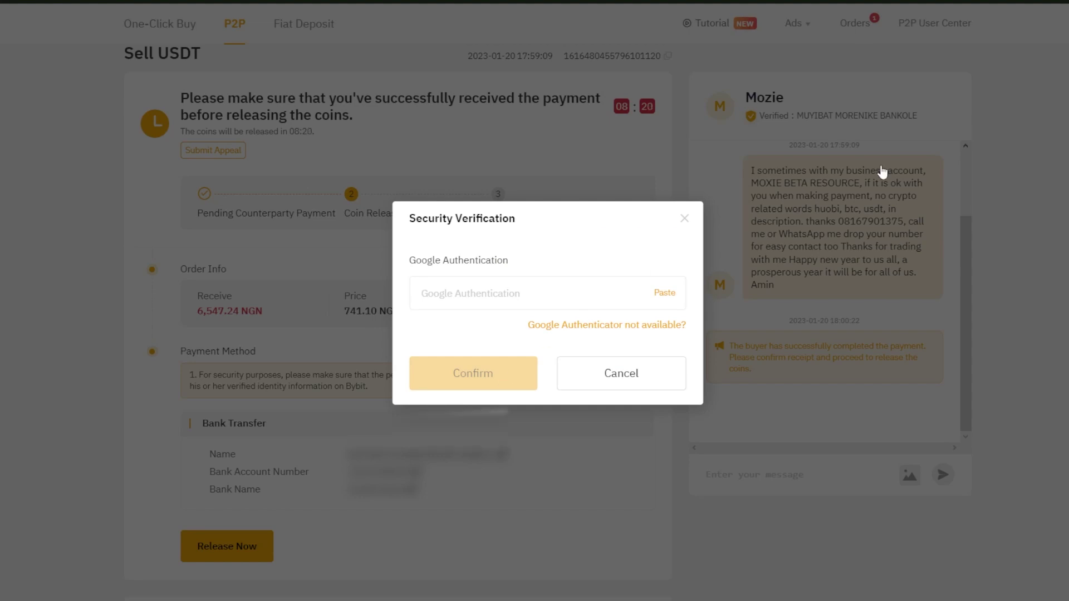
click(577, 290)
key(ctrl+v)
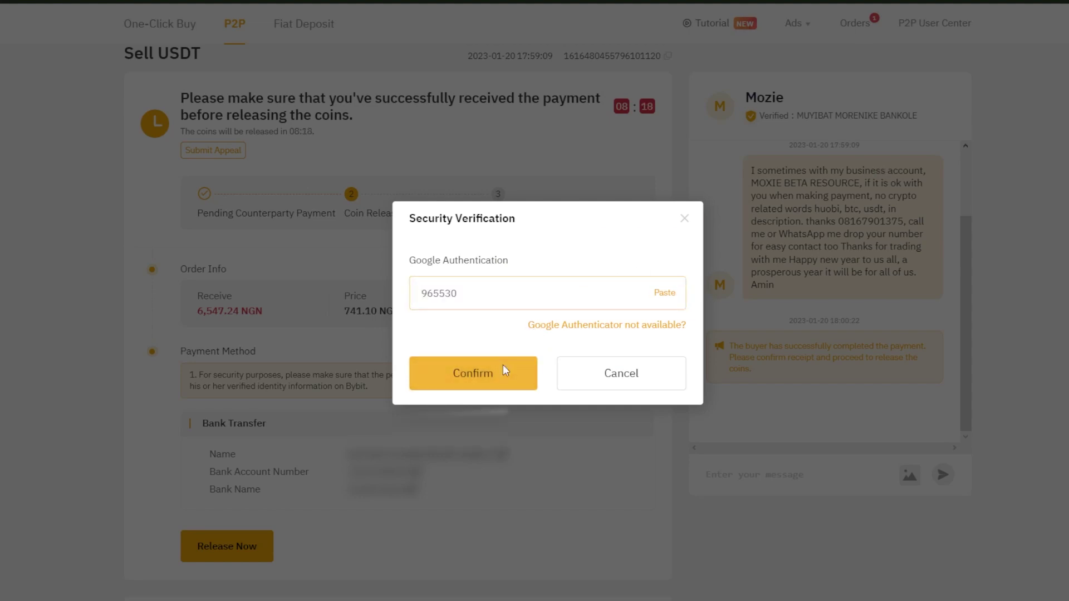
click(504, 368)
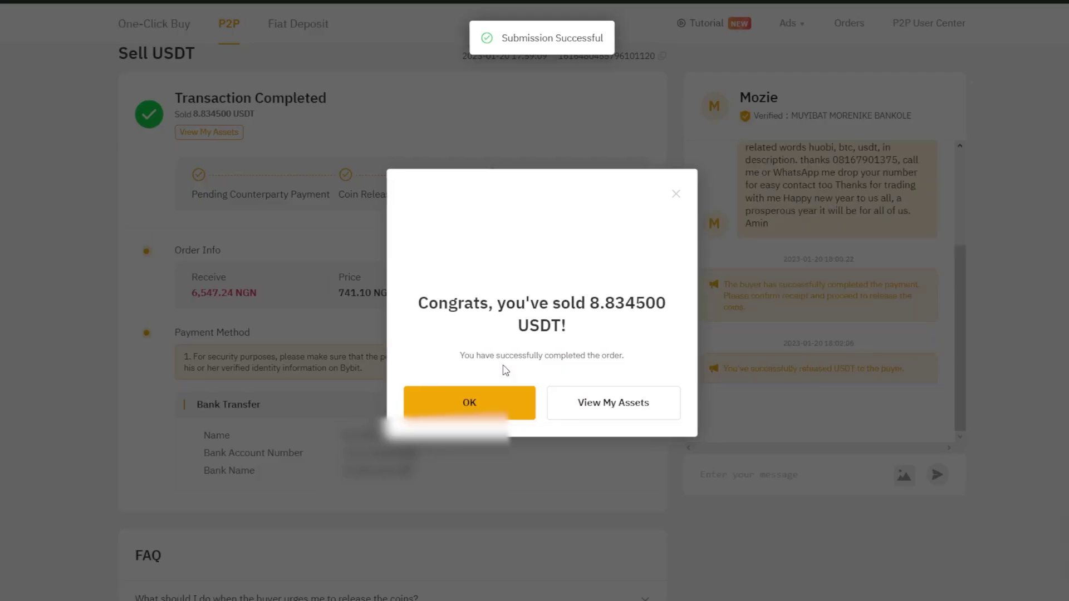
click(498, 412)
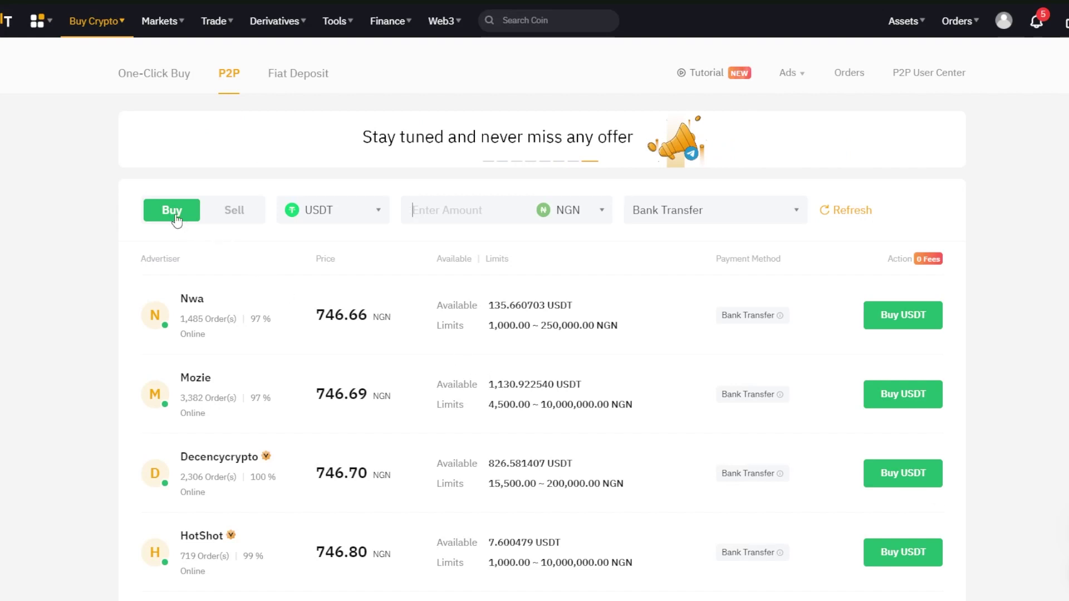
Filter USDT buy offers to 5000 NGN via Bank Transfer and open the 746.66 NGN offer.
click(343, 211)
click(352, 280)
click(445, 217)
text(5)
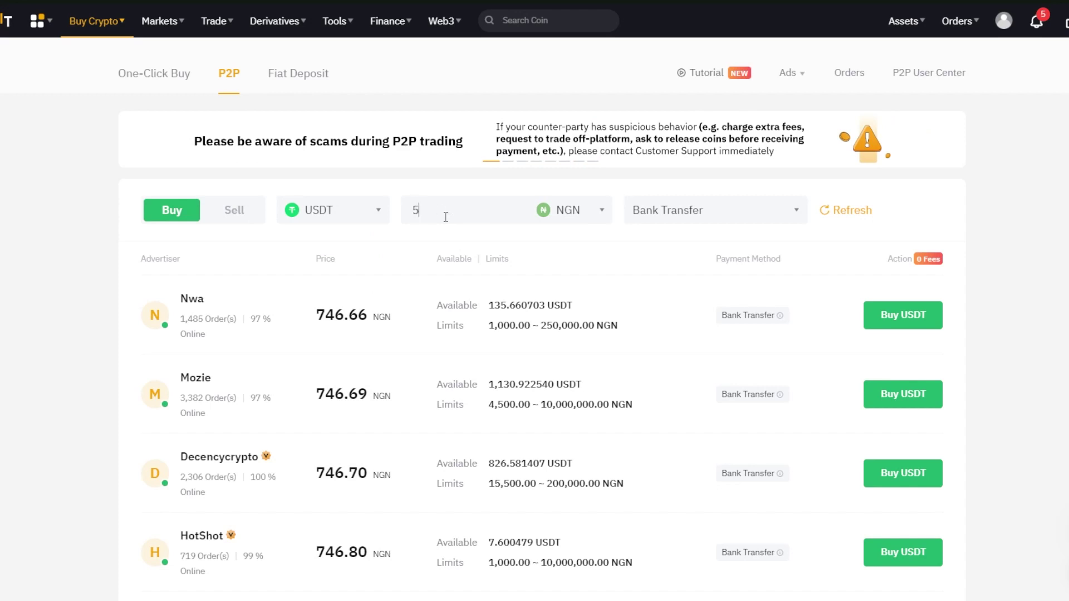
text(0000)
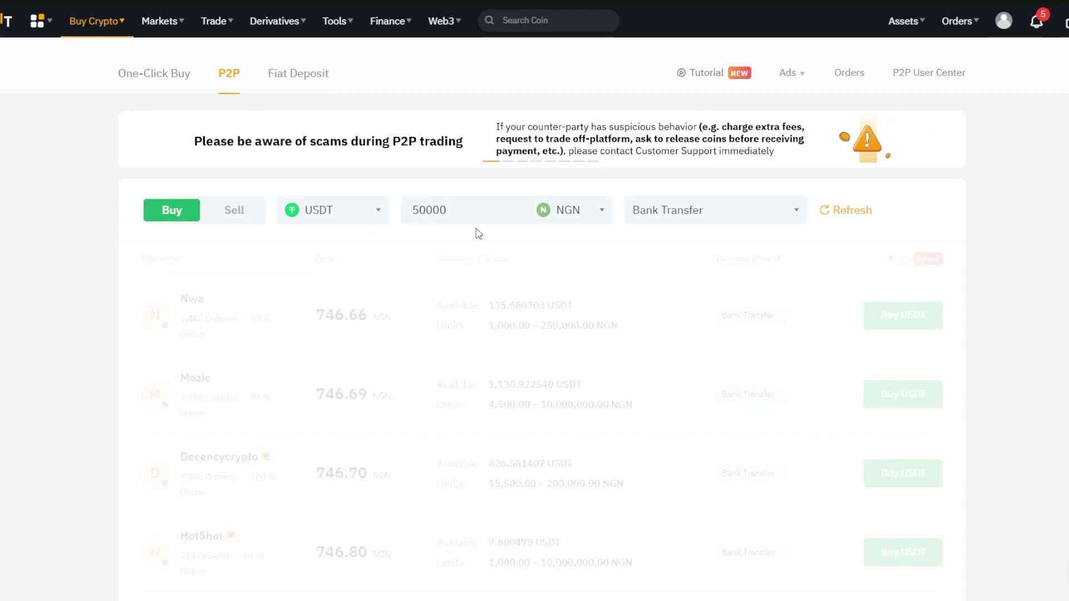
click(650, 218)
click(673, 316)
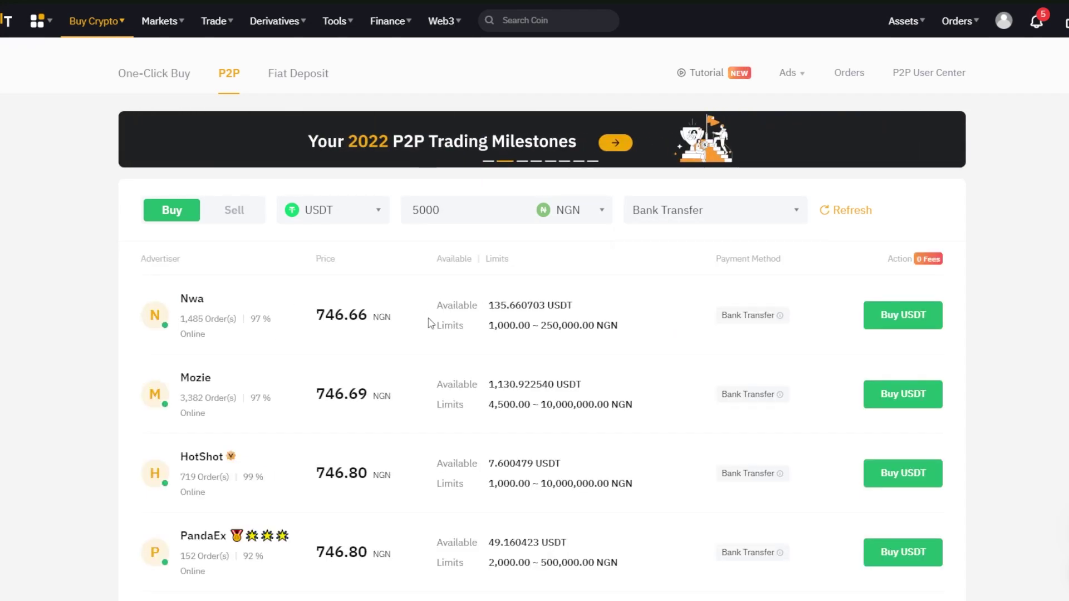
click(906, 319)
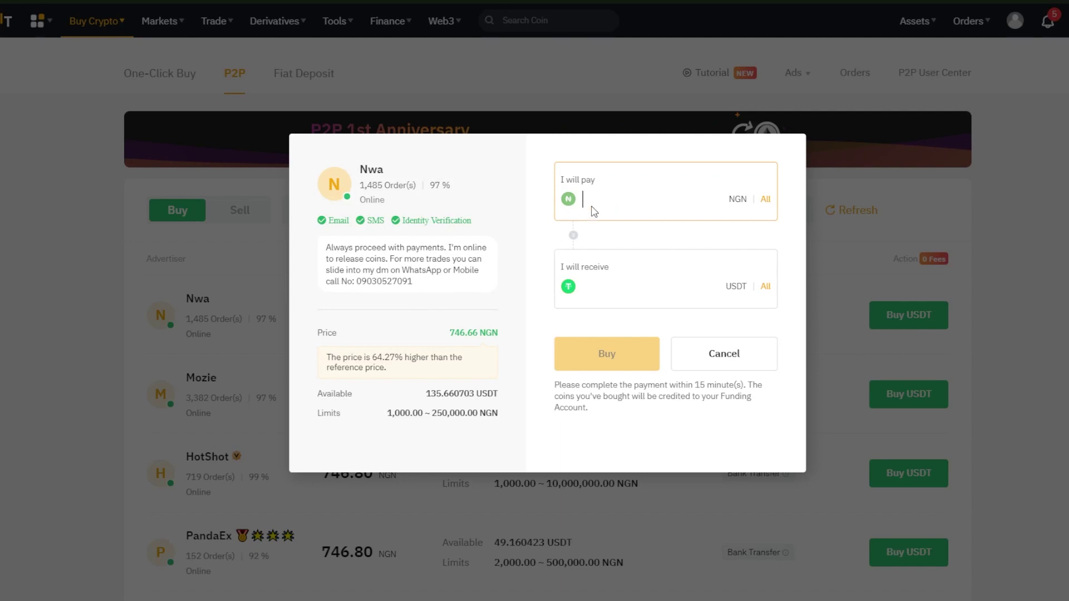
Enter 5,000 NGN to pay and place the USDT buy order at 746.66 NGN.
text(5,000)
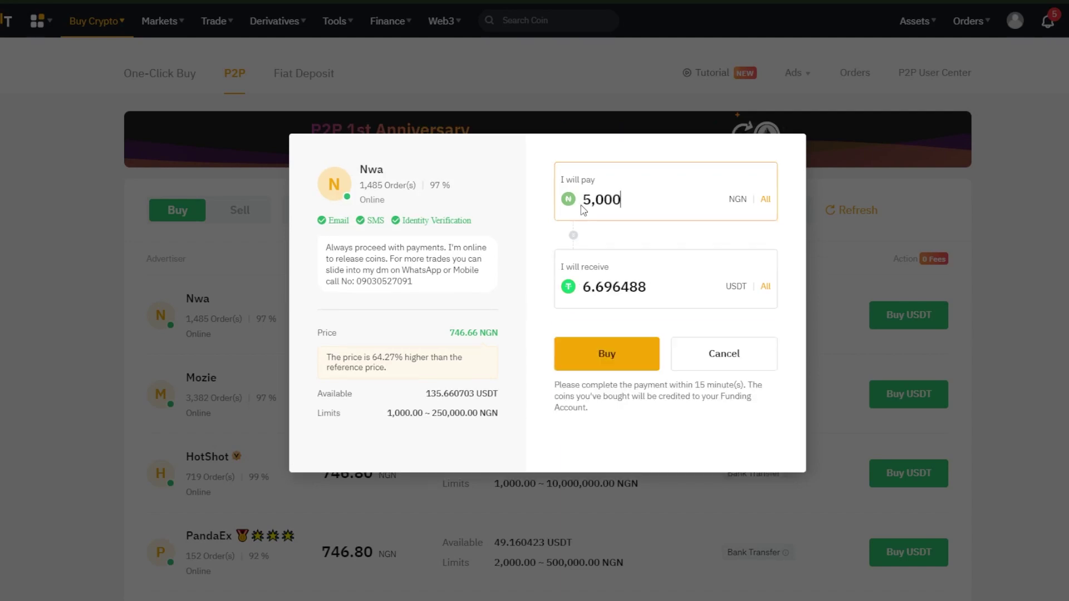
click(613, 370)
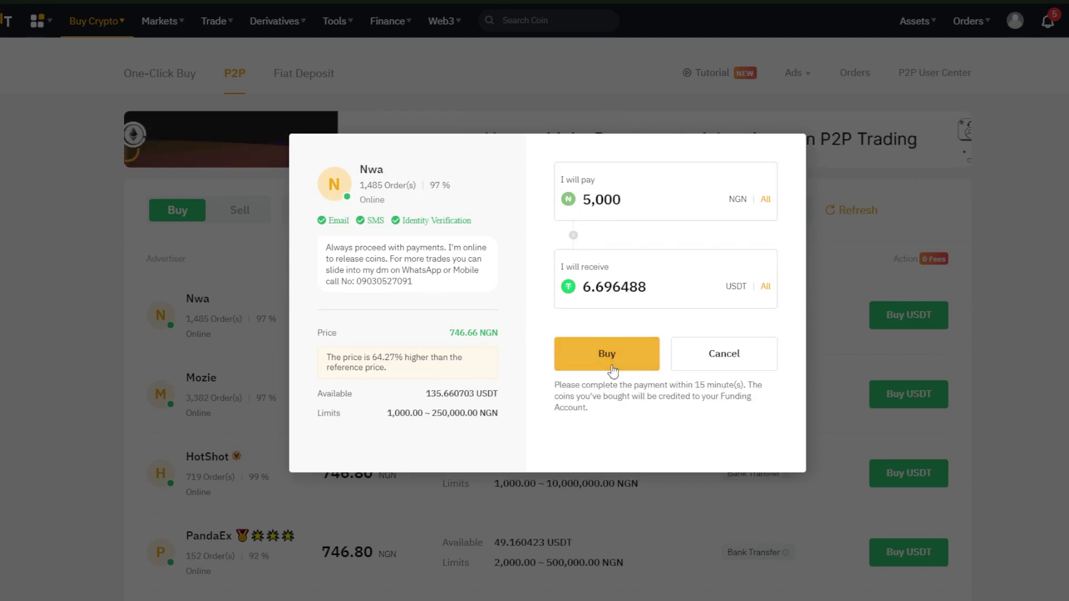
scroll(505, 340, down, 4)
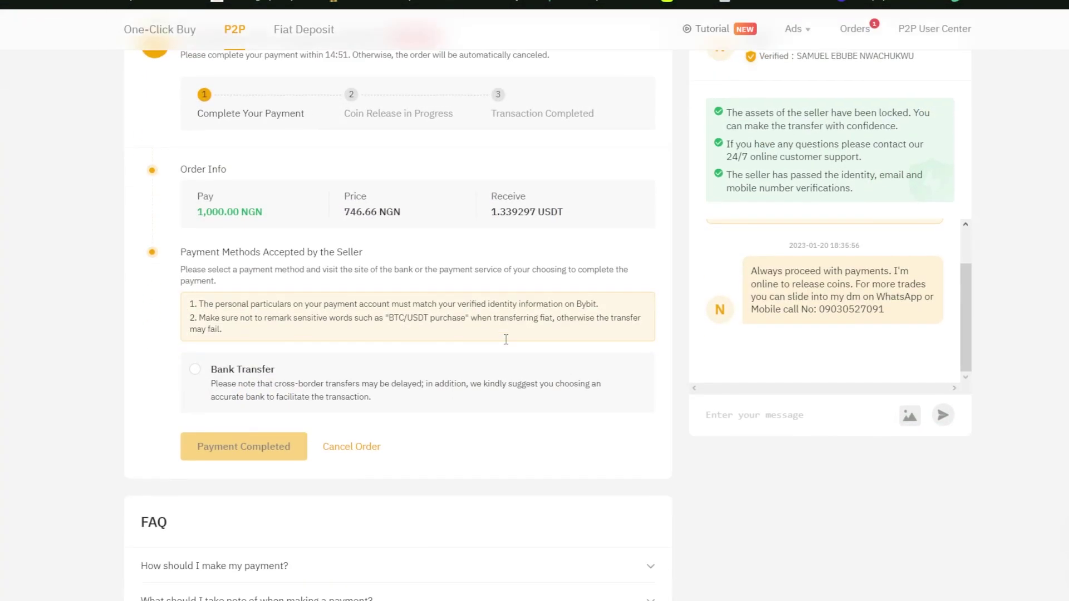
Pay by Bank Transfer, send 'Paid' to the seller, and mark the order as paid.
click(506, 340)
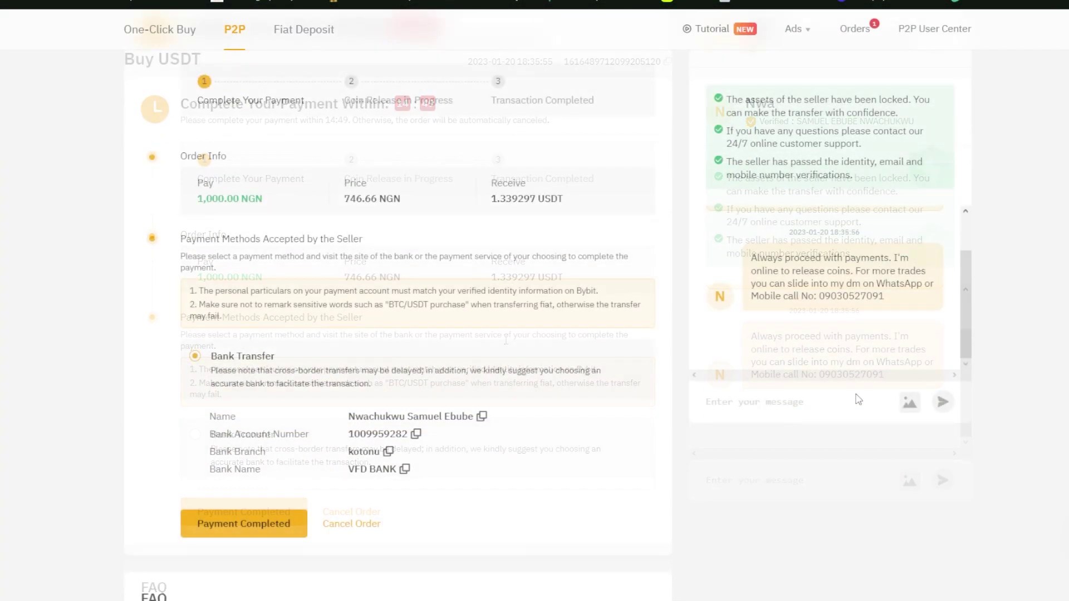
text(Paid)
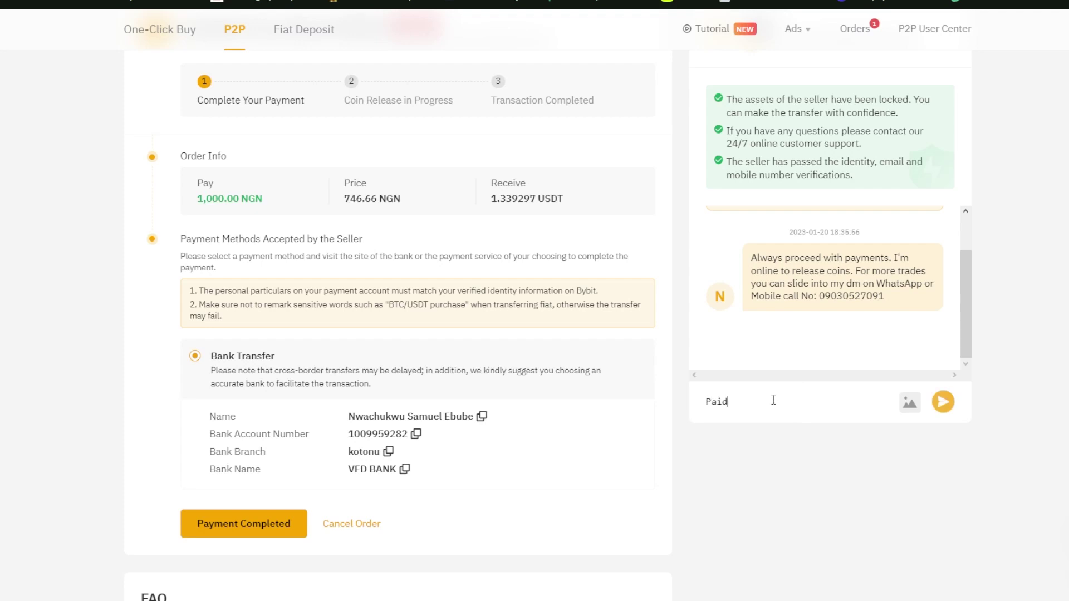
key(Return)
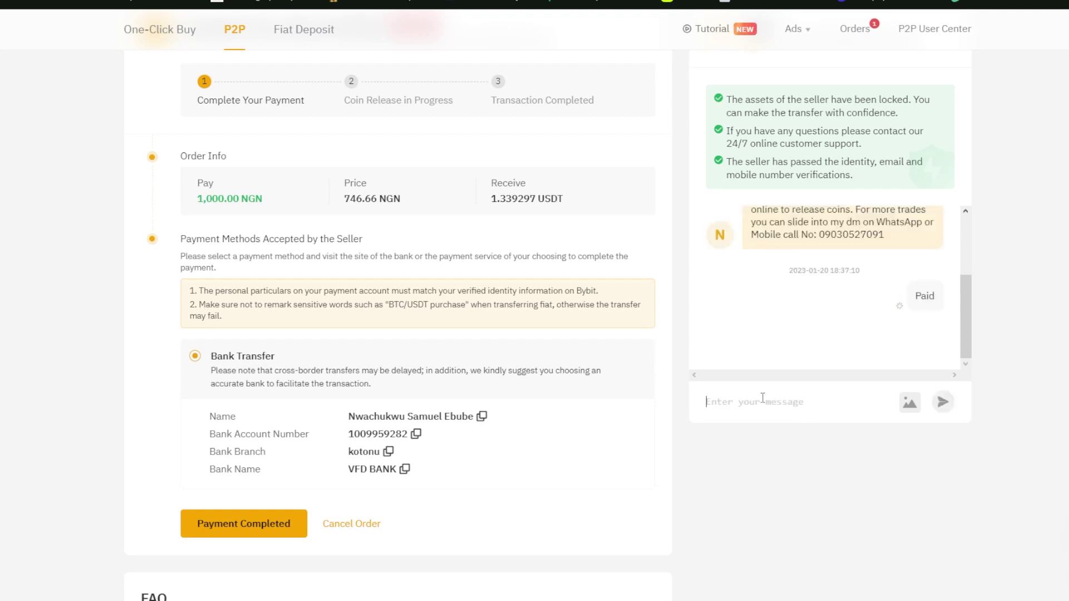
click(214, 520)
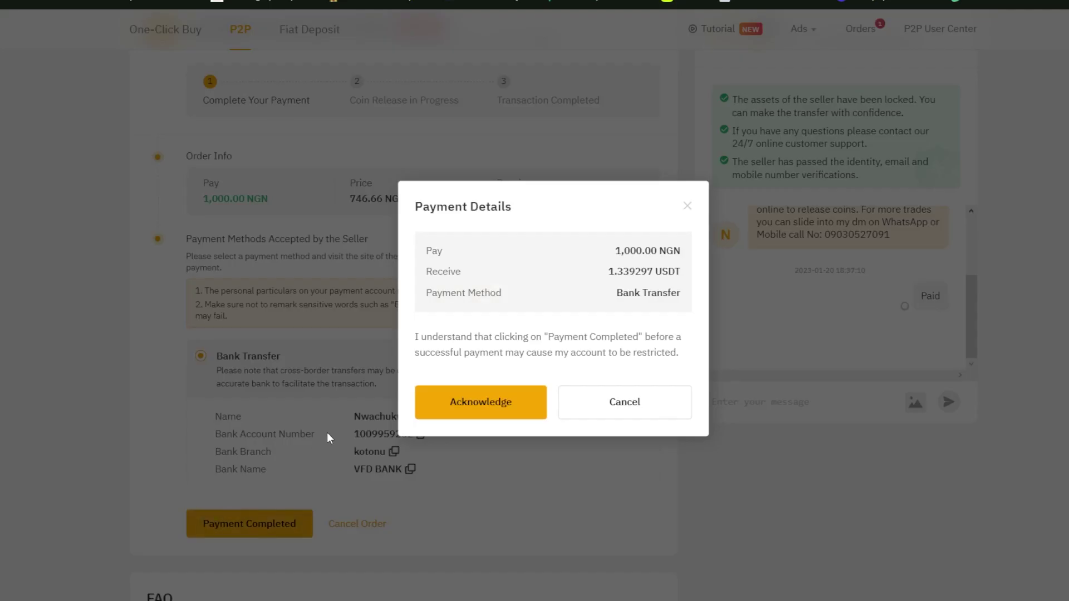
click(467, 402)
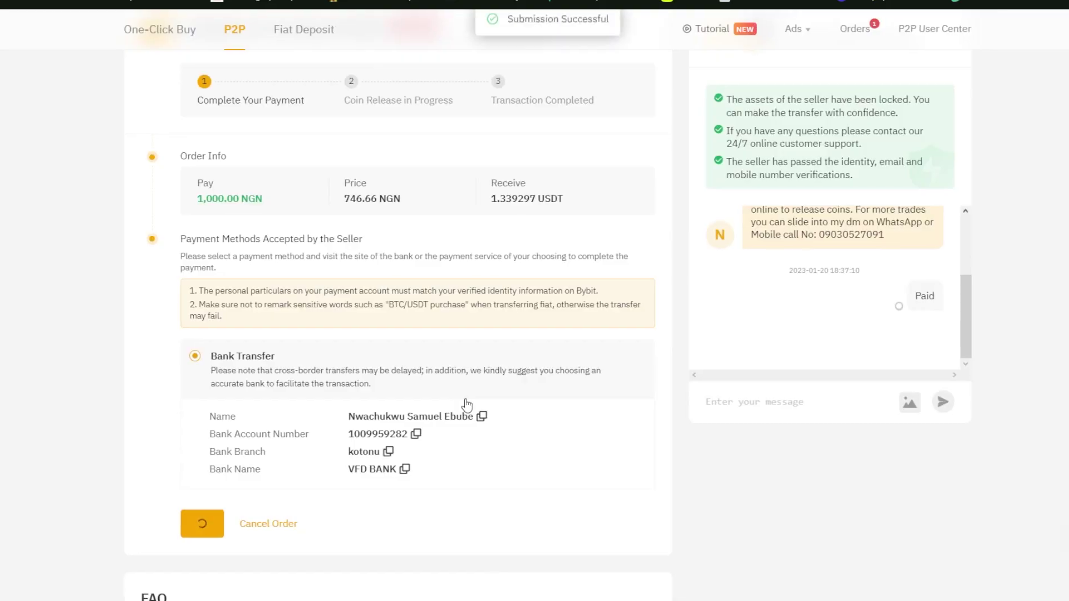